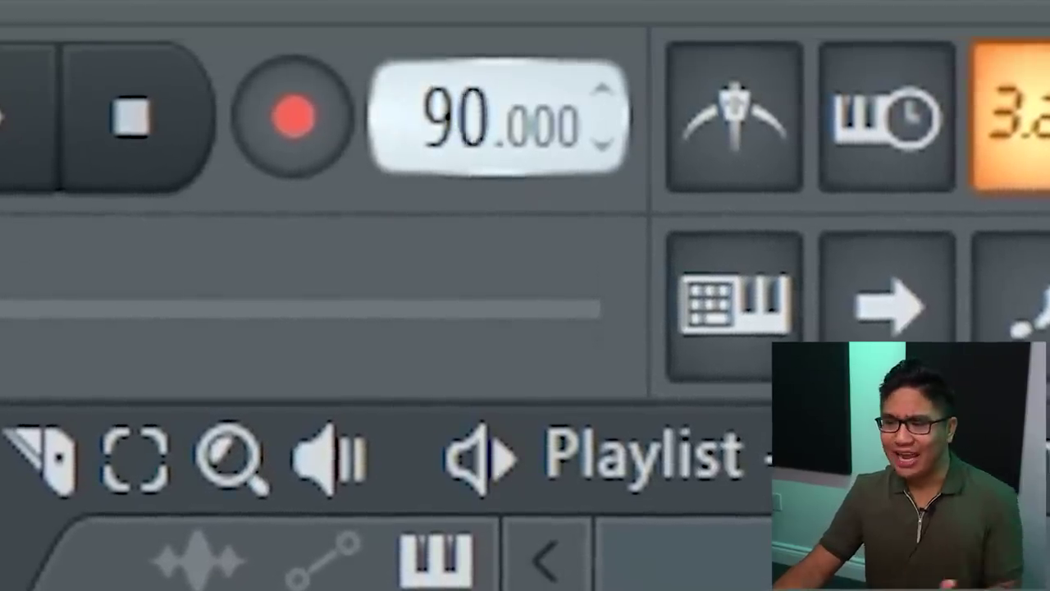
Step: Raise the project tempo to 100 BPM and open the Drum Kits folder in the sample browser
left_click_drag(422, 121, 422, 82)
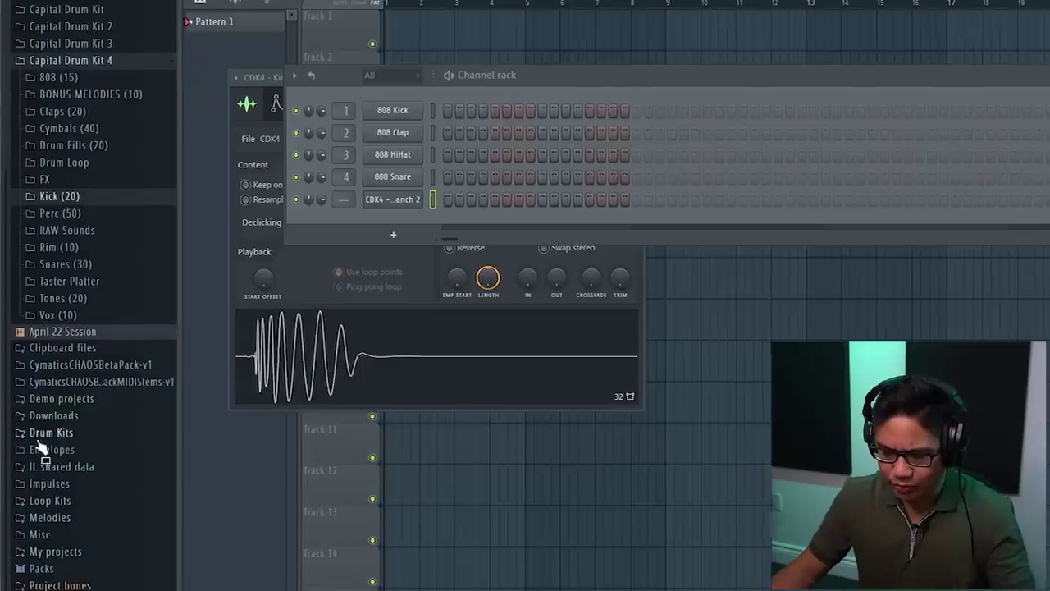
left_click(38, 441)
scroll(40, 429, "down", 5)
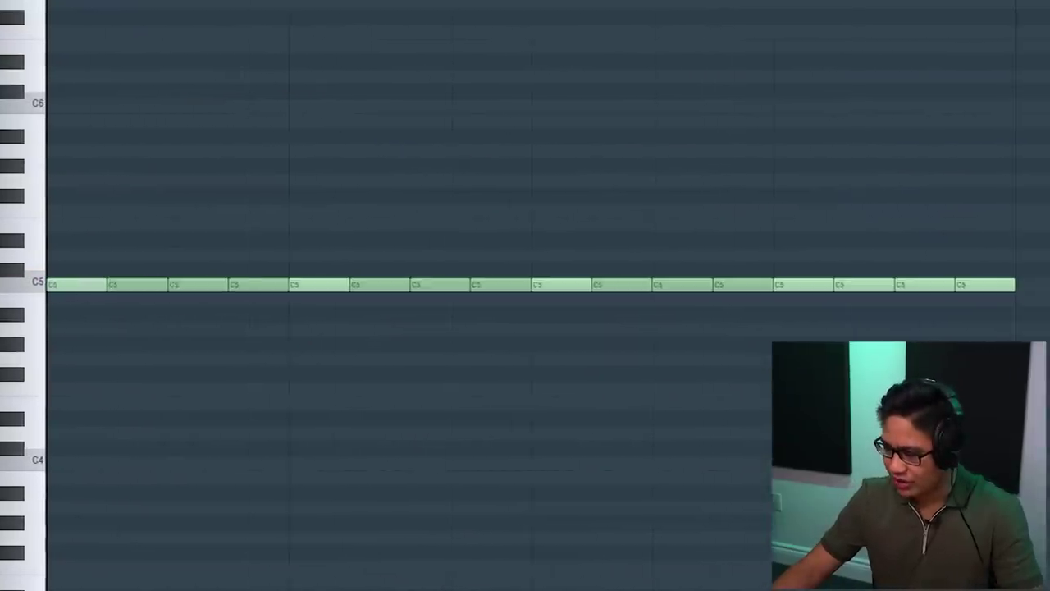
Step: Audition the repeated C5 notes in the piano roll by playing the pattern
key("space")
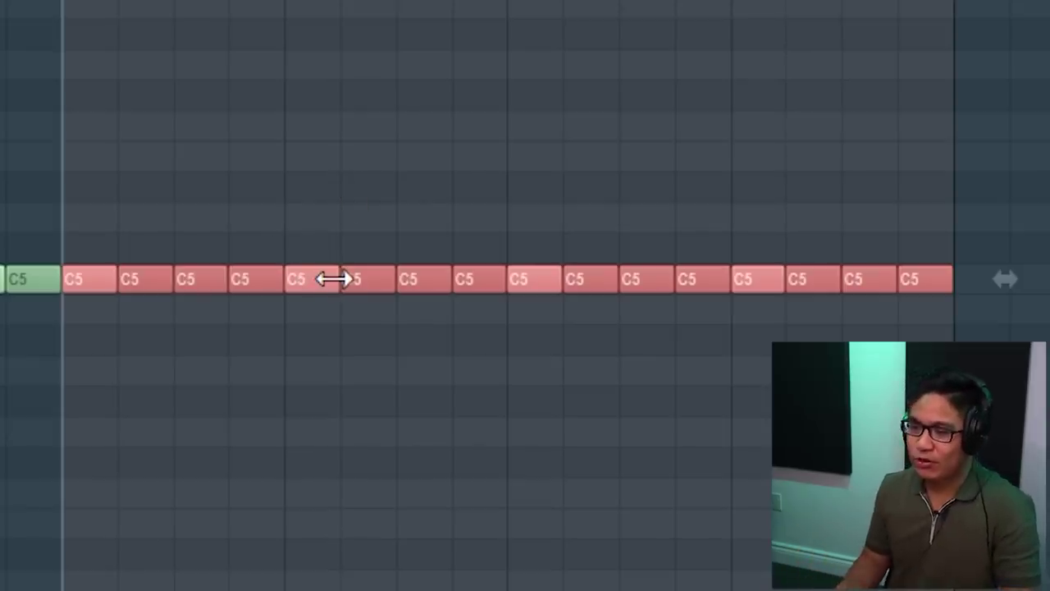
key("space")
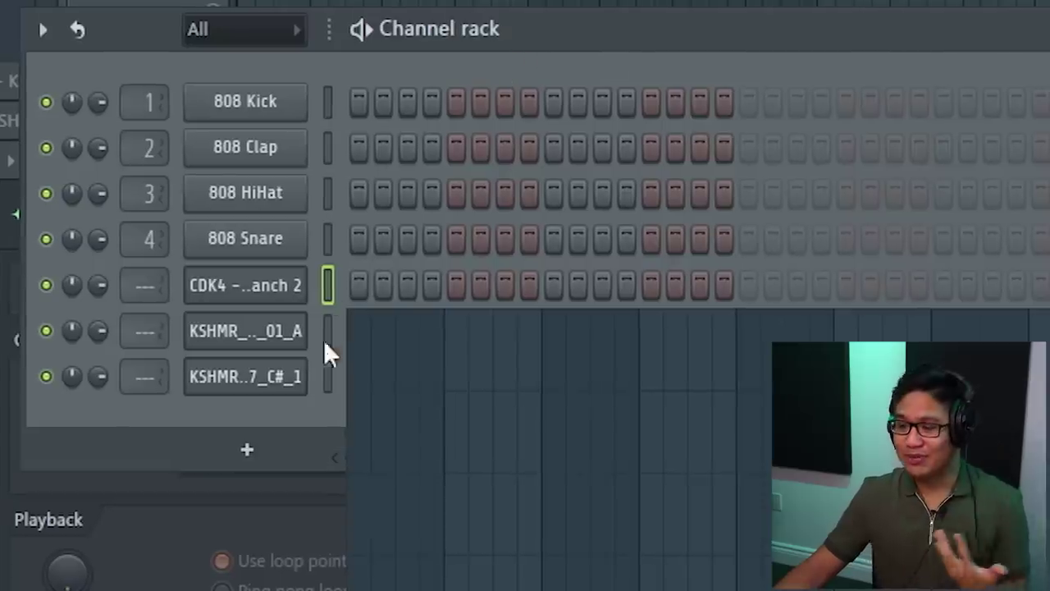
Step: Program hits on steps 1, 4, 7, 9, 12 and 15 of the CDK4 kick channel and play the pattern
left_click(354, 286)
left_click(428, 286)
left_click(494, 284)
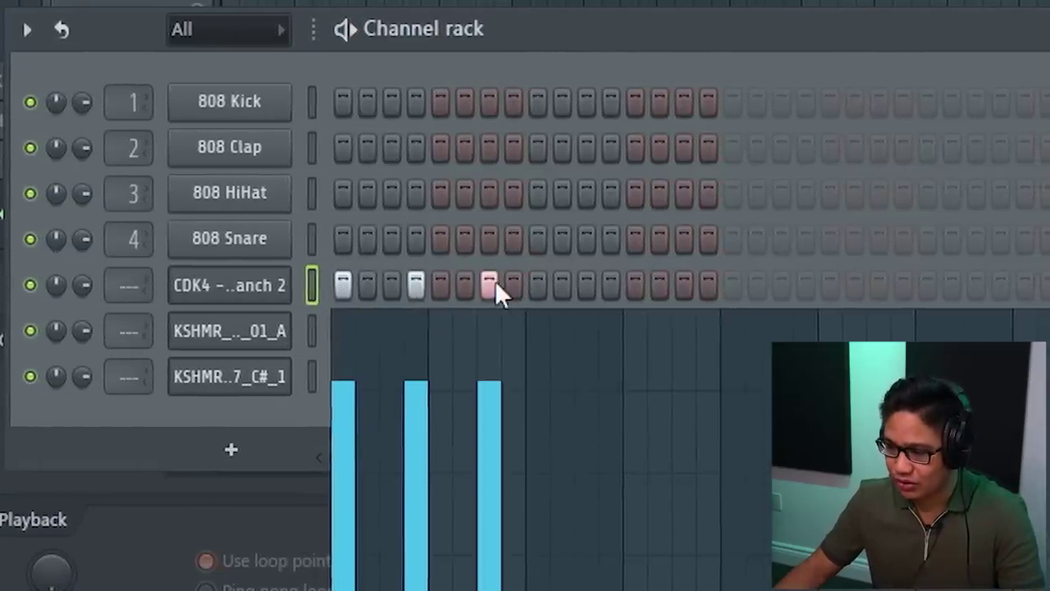
left_click(542, 284)
left_click(606, 285)
left_click(680, 285)
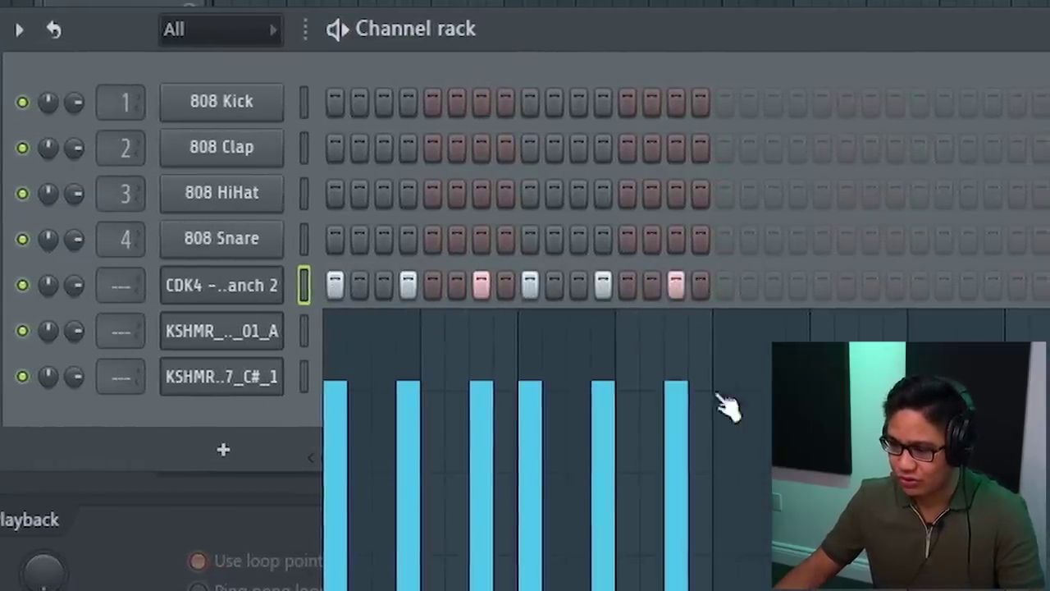
key("space")
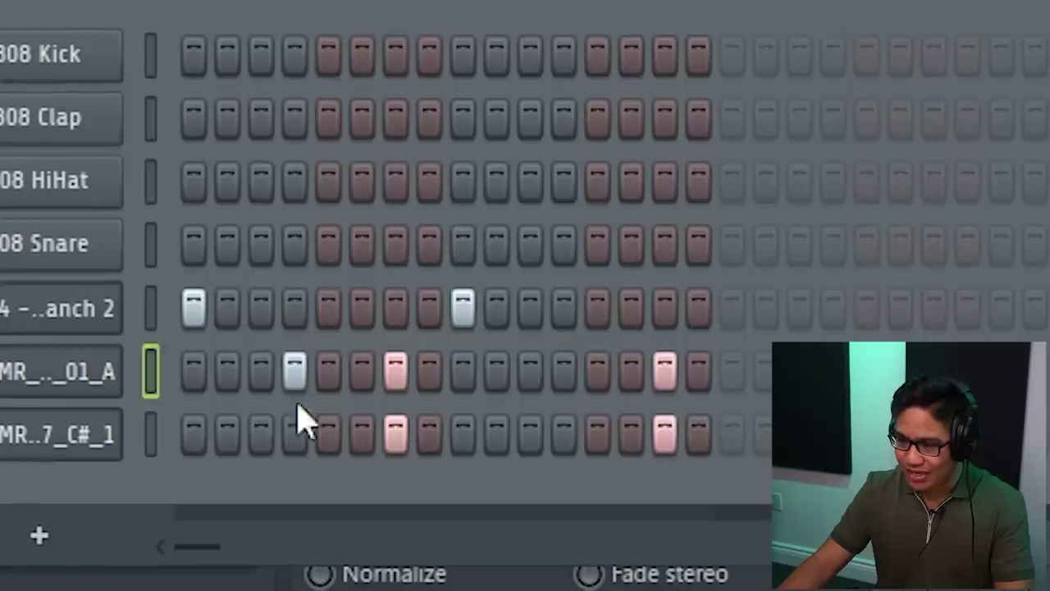
Step: Add a hit on step 12 of the KSHMR C# snare layer and kick hits on steps 5, 13 and 28
left_click(564, 428)
left_click(329, 302)
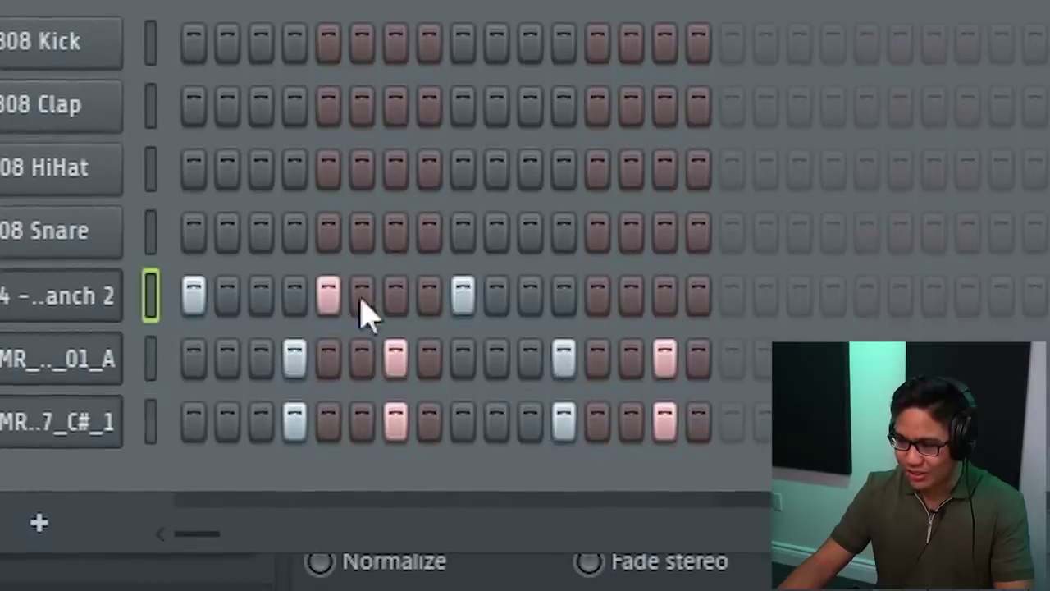
left_click(597, 302)
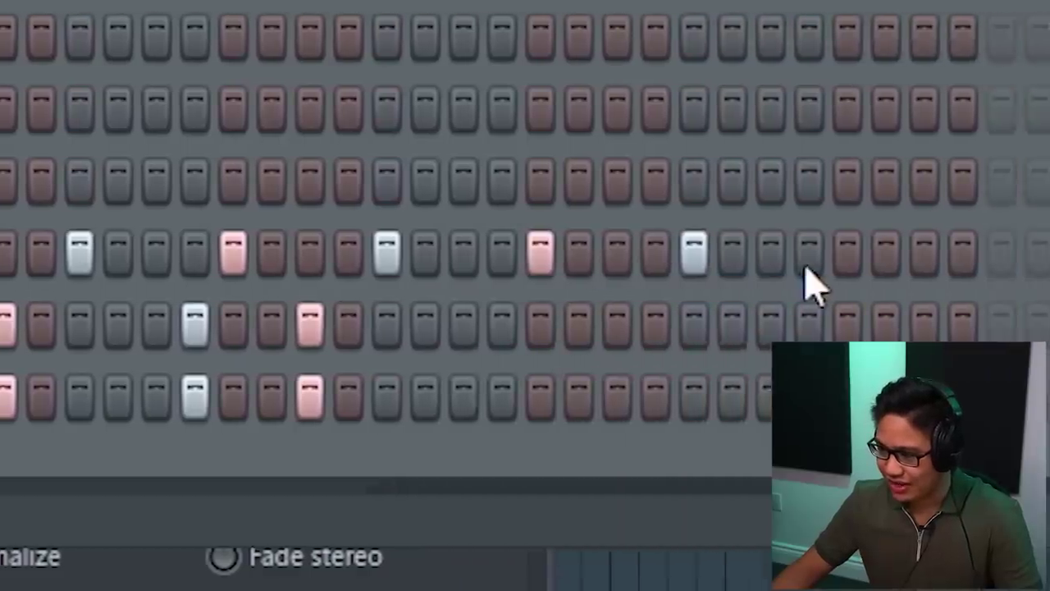
left_click(807, 258)
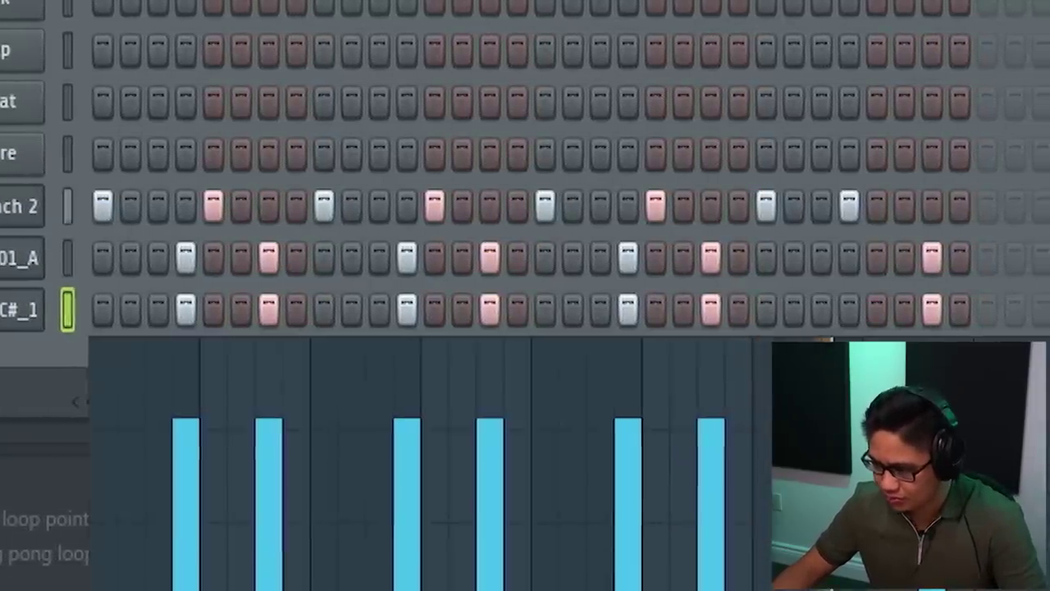
left_click(69, 206)
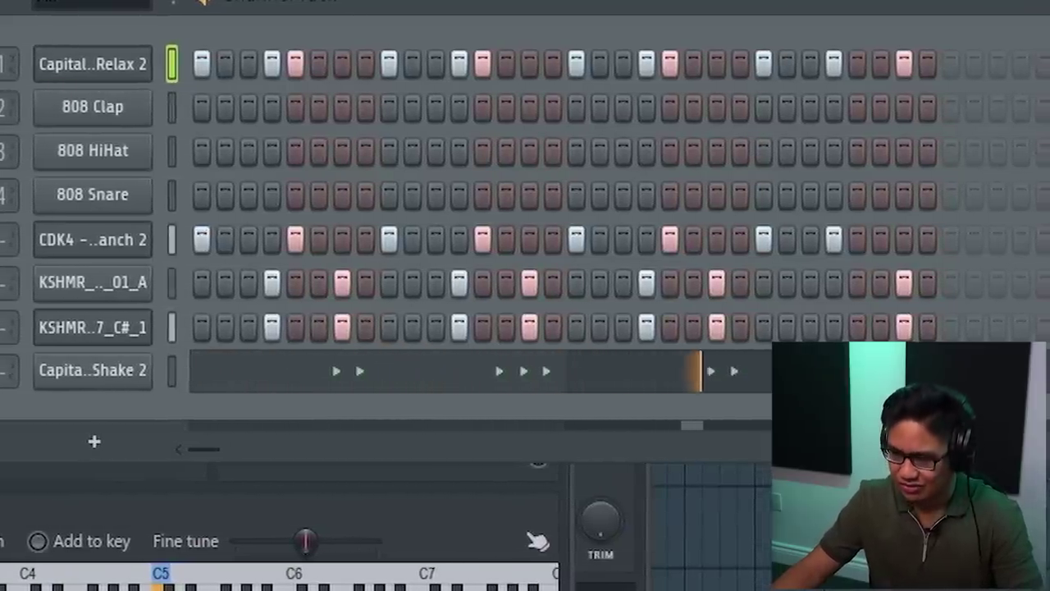
Step: Check the hi-hat's level on Insert 1 in the mixer while the pattern plays
key("F9")
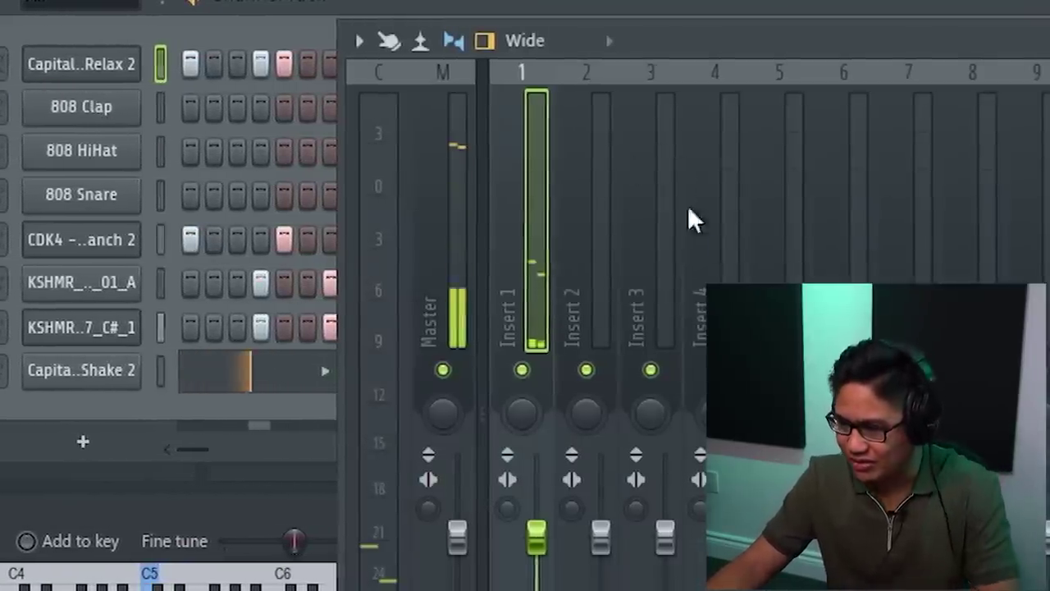
key("F9")
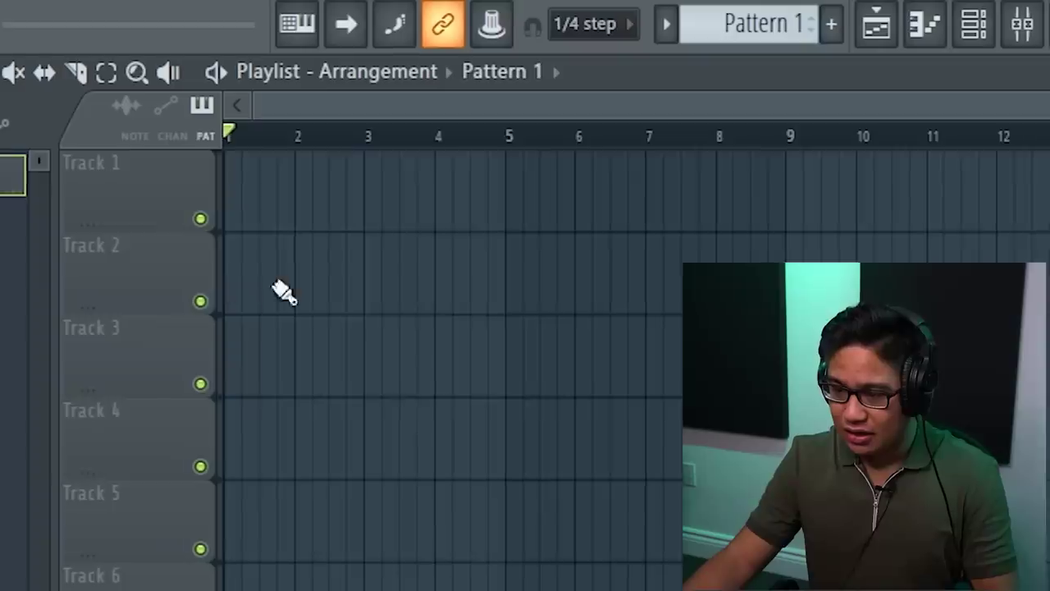
Step: Place Pattern 1 at bar 1 of Track 2 and duplicate it into eight consecutive clips through bar 16
left_click(284, 293)
key("ctrl+b")
key("ctrl+b")
key("ctrl+b")
key("ctrl+b")
key("ctrl+b")
key("ctrl+b")
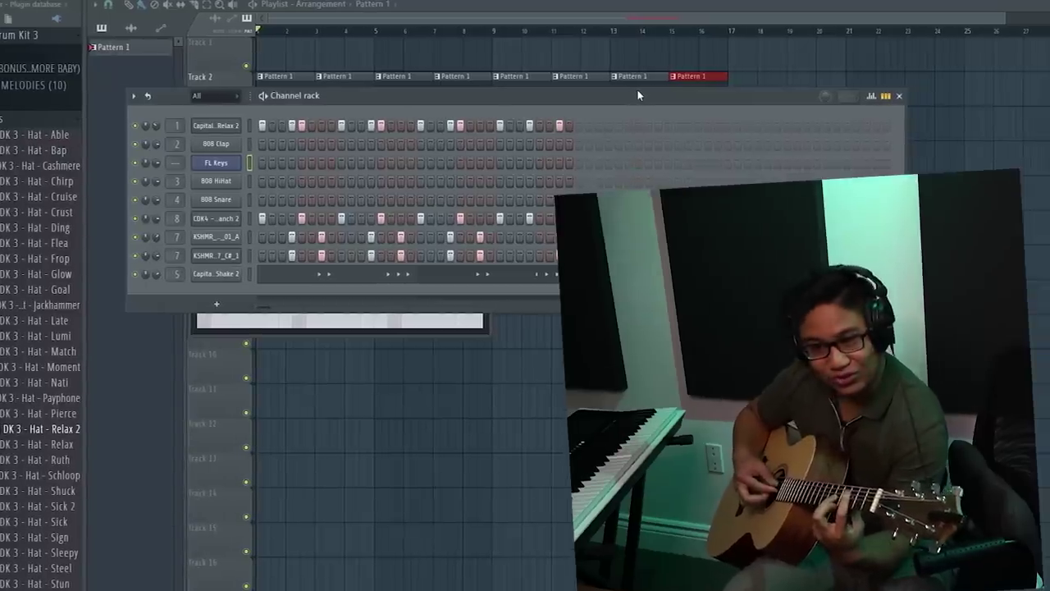
Step: Stop the song playback and lower the project tempo for the guitar recording
left_click(218, 162)
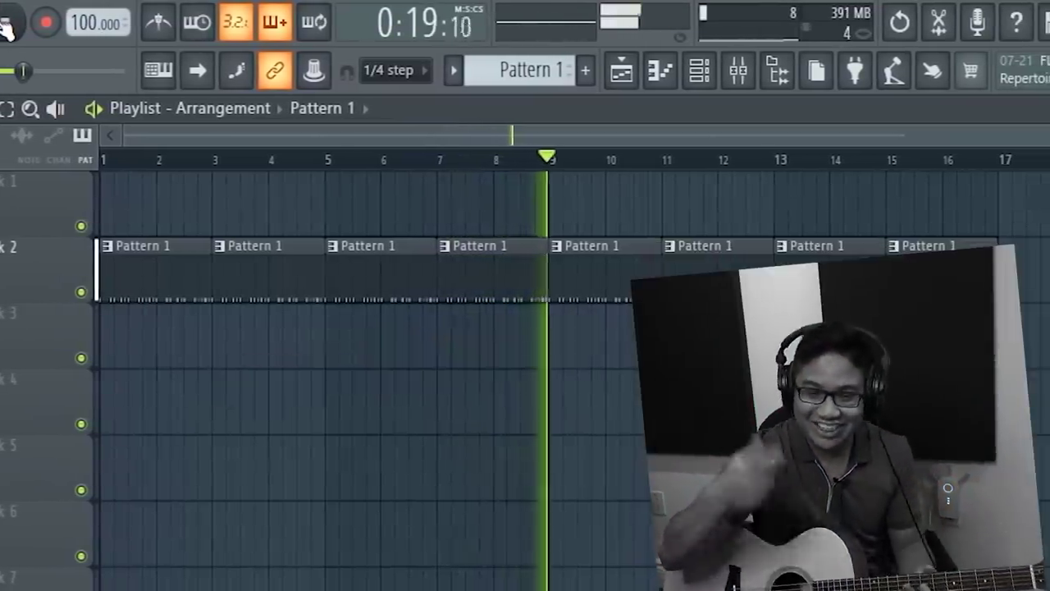
left_click(13, 25)
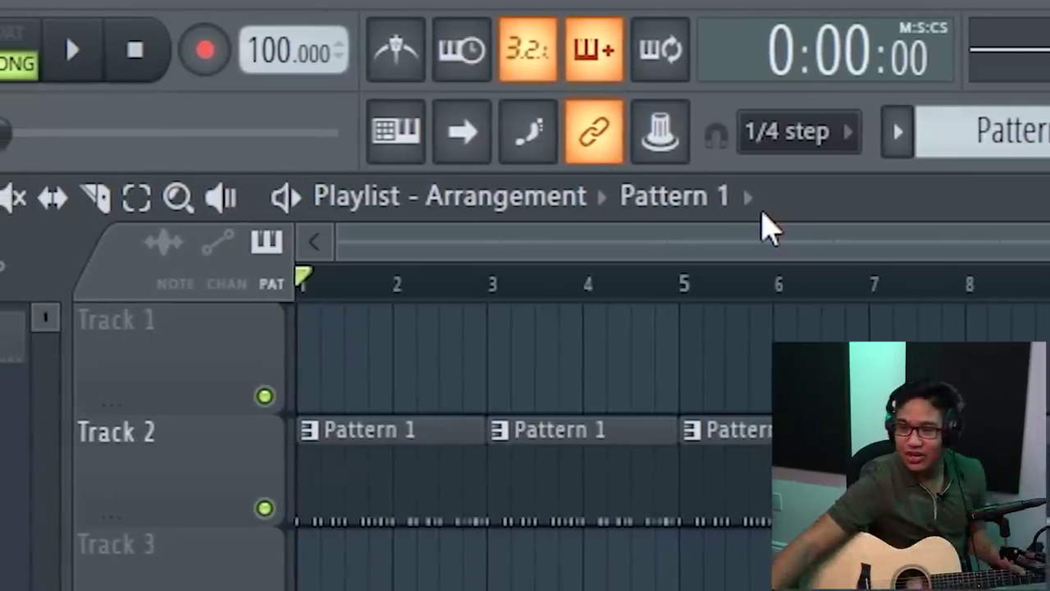
left_click_drag(288, 37, 288, 74)
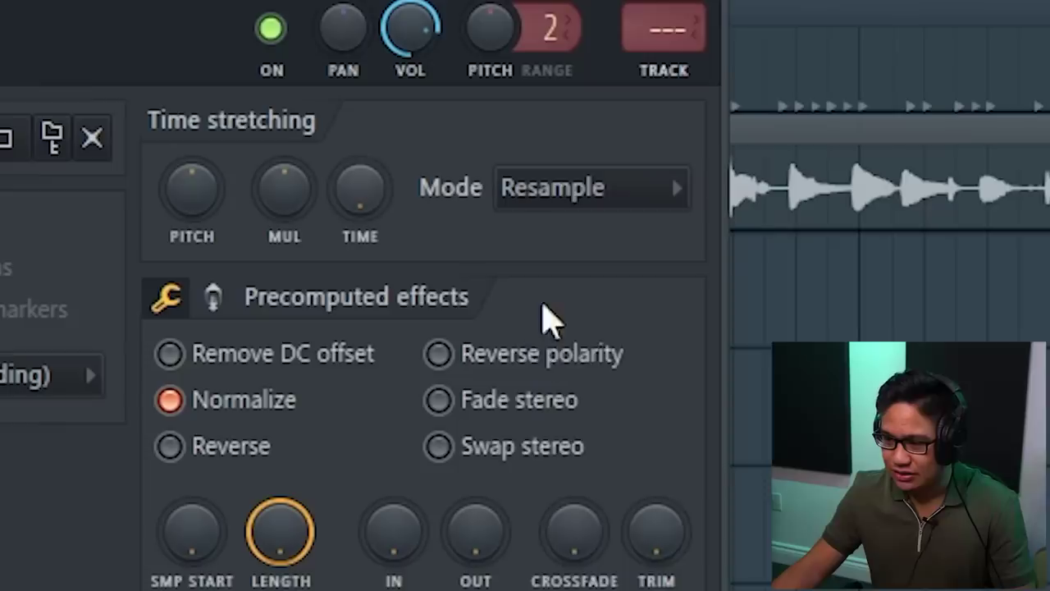
Step: Change the guitar recording's time-stretching mode and repeat the sliced guitar take further along the playlist
left_click(586, 188)
left_click(579, 307)
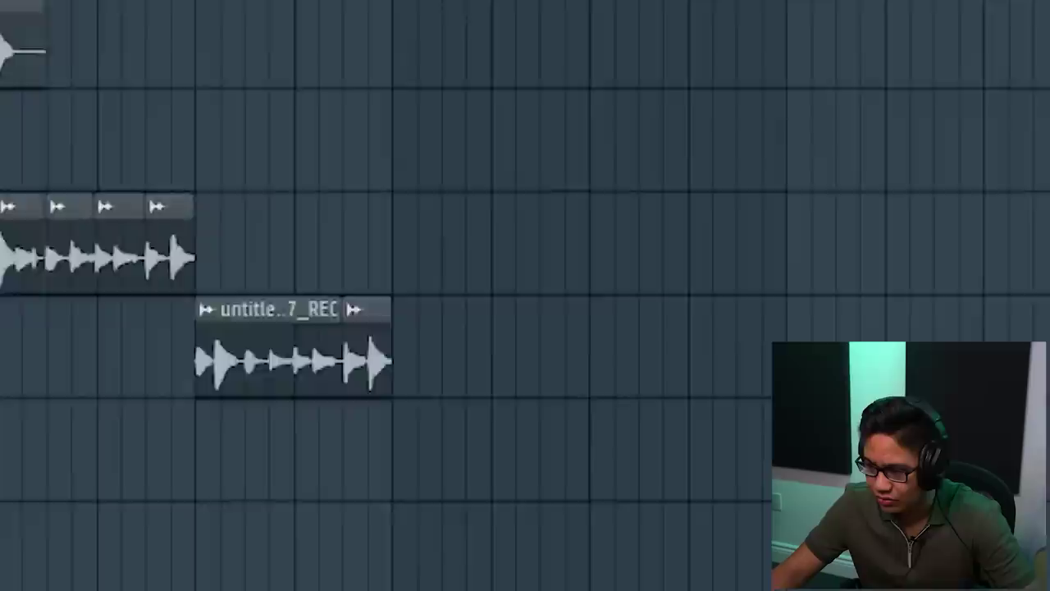
left_click_drag(247, 254, 506, 273)
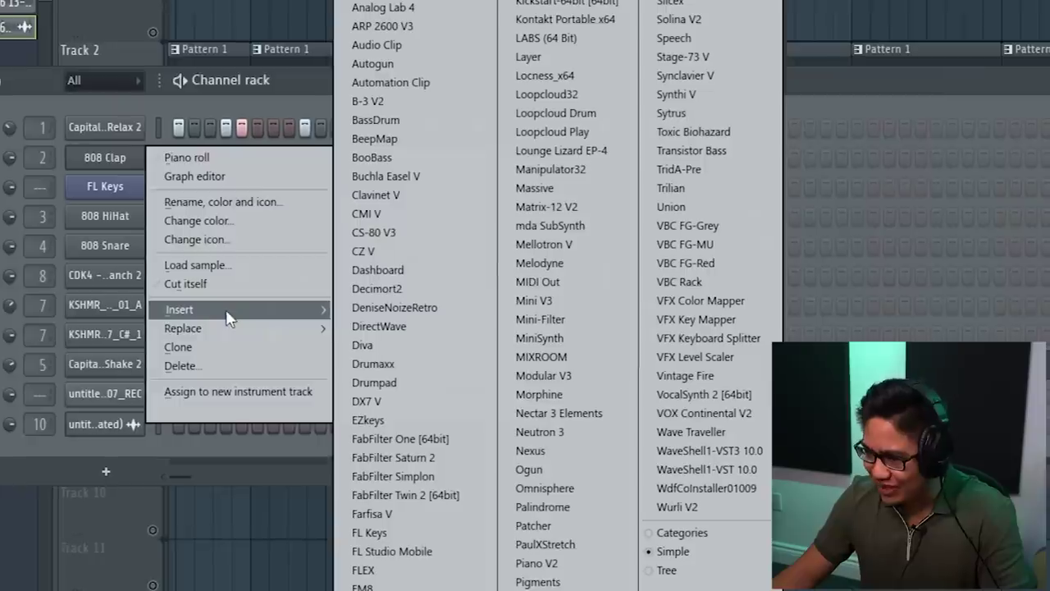
Step: Insert a Serum channel for the bass and set oscillator A's wavetable to Analog_BD_Sin
left_click(702, 1)
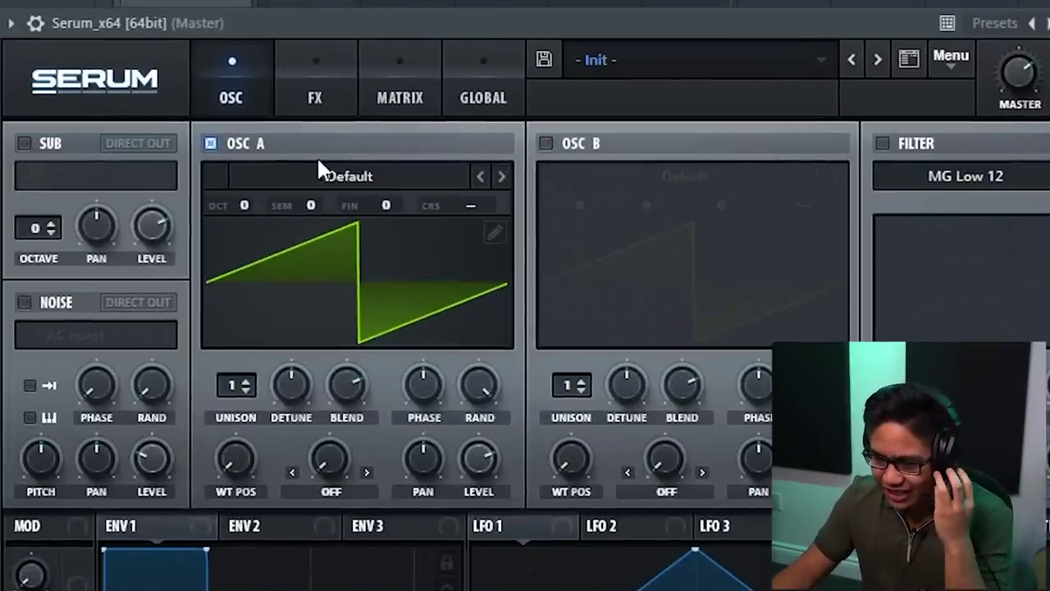
left_click(306, 172)
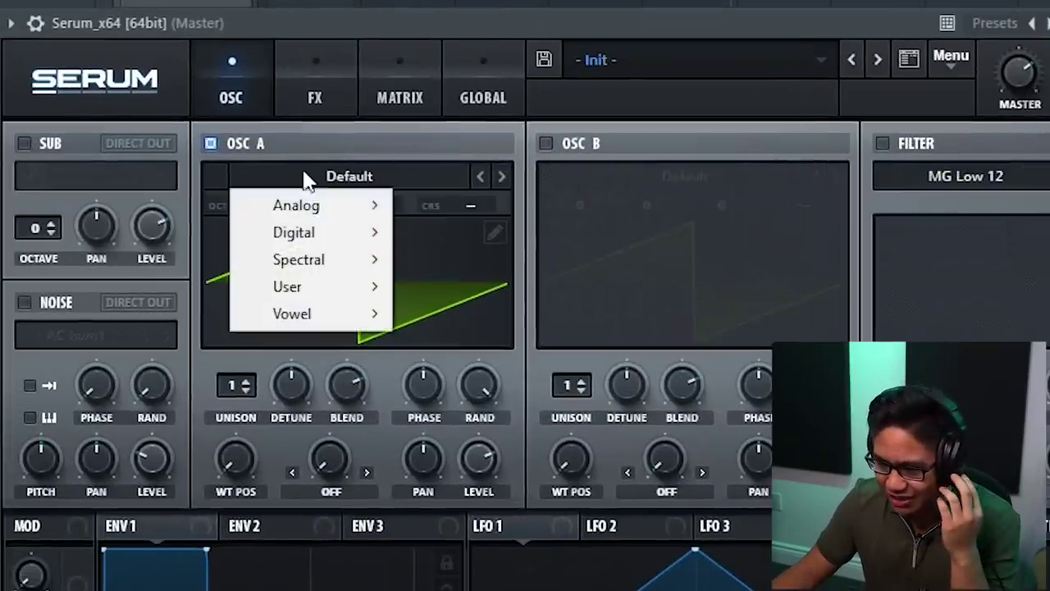
mouse_move(319, 211)
left_click(515, 254)
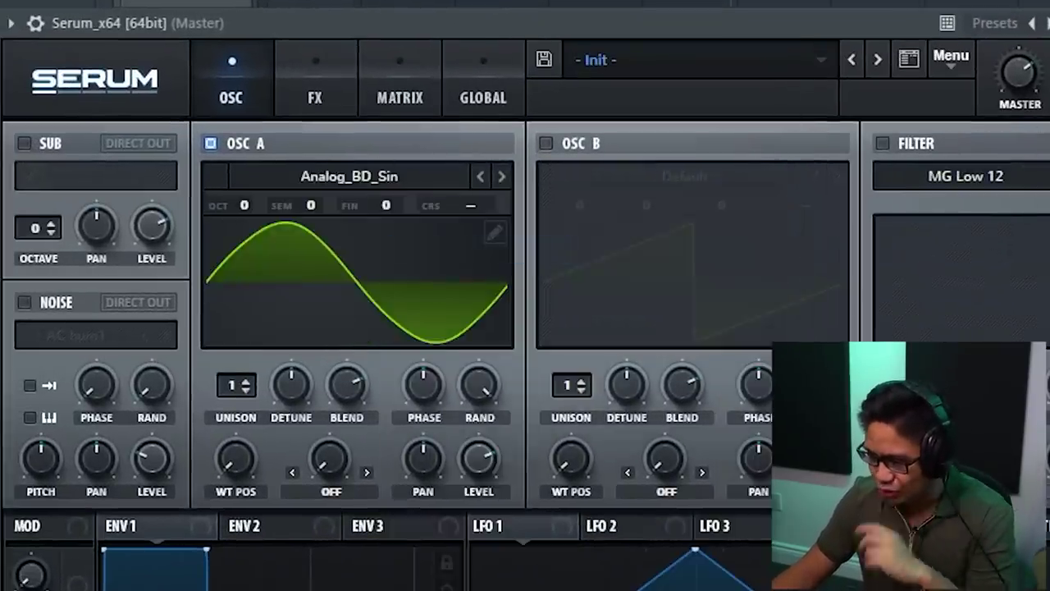
key("F6")
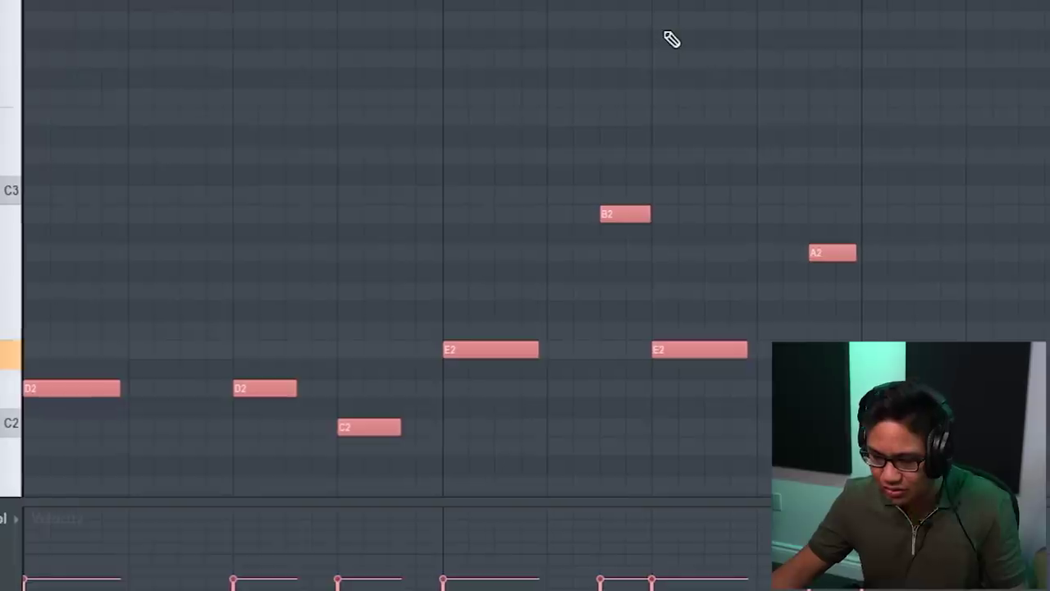
Step: Add the L.Dre - Tonal Yell FX sample to Track 10, starting just before the guitar and Pattern 2 clips
scroll(586, 52, "down", 3)
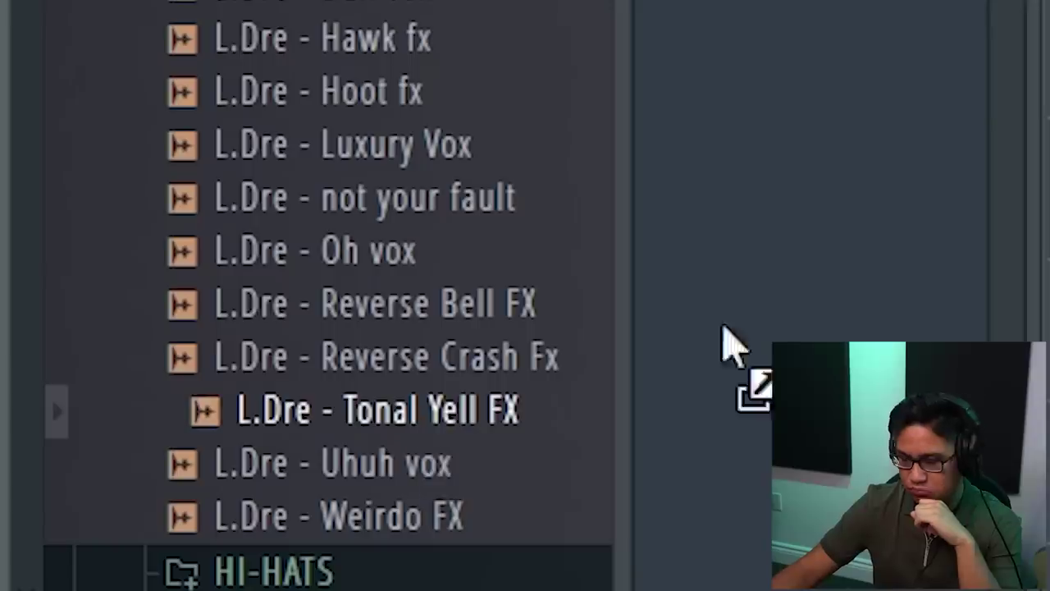
left_click_drag(722, 326, 352, 476)
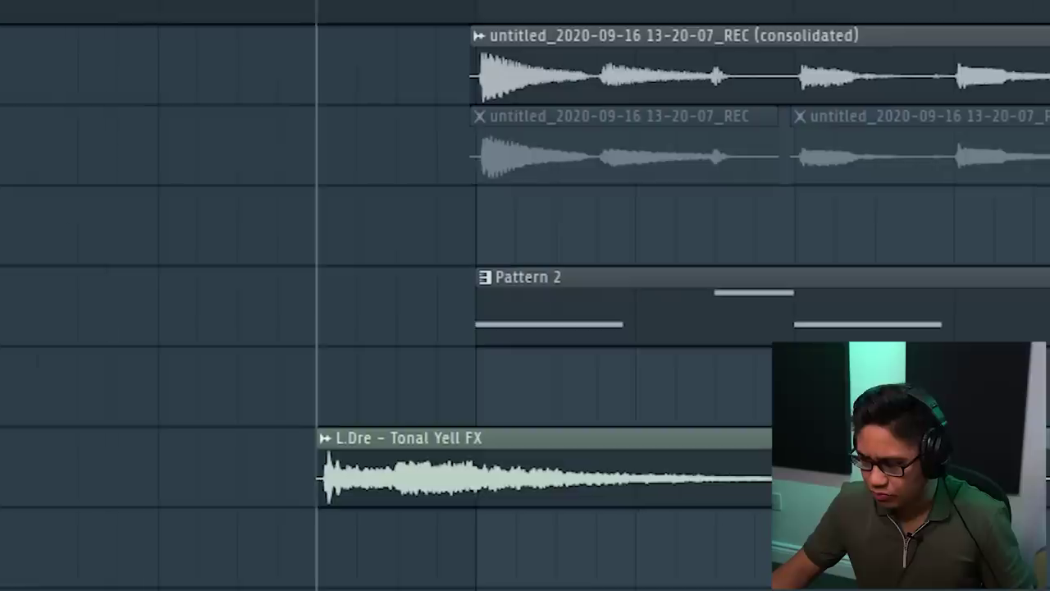
scroll(369, 353, "down", 3)
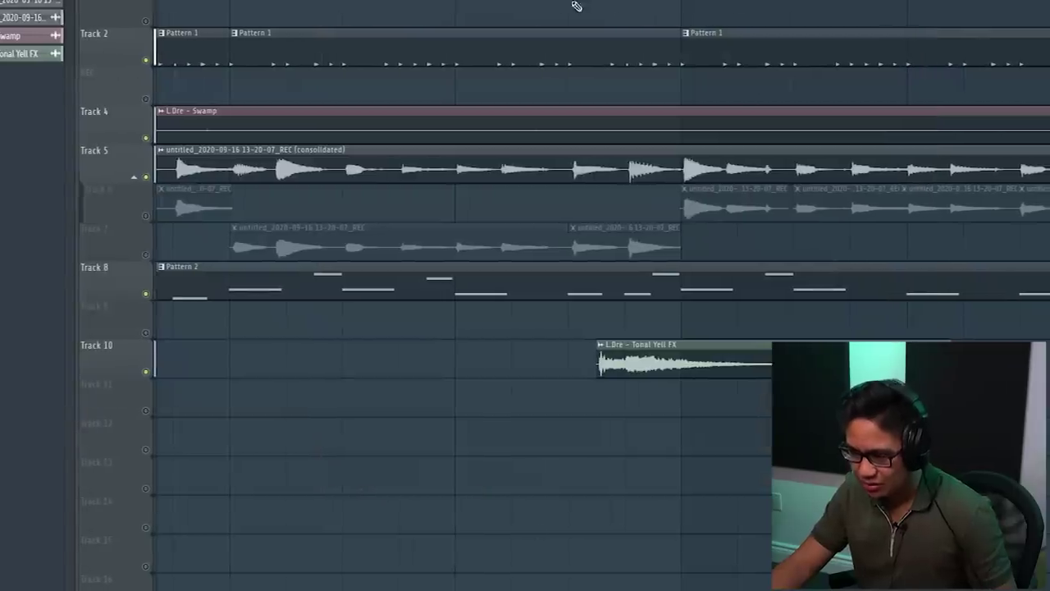
Step: Lower the L.Dre - Shaker Loop 2 mixer track's volume and send it to the Reverb track at a reduced level
key("F9")
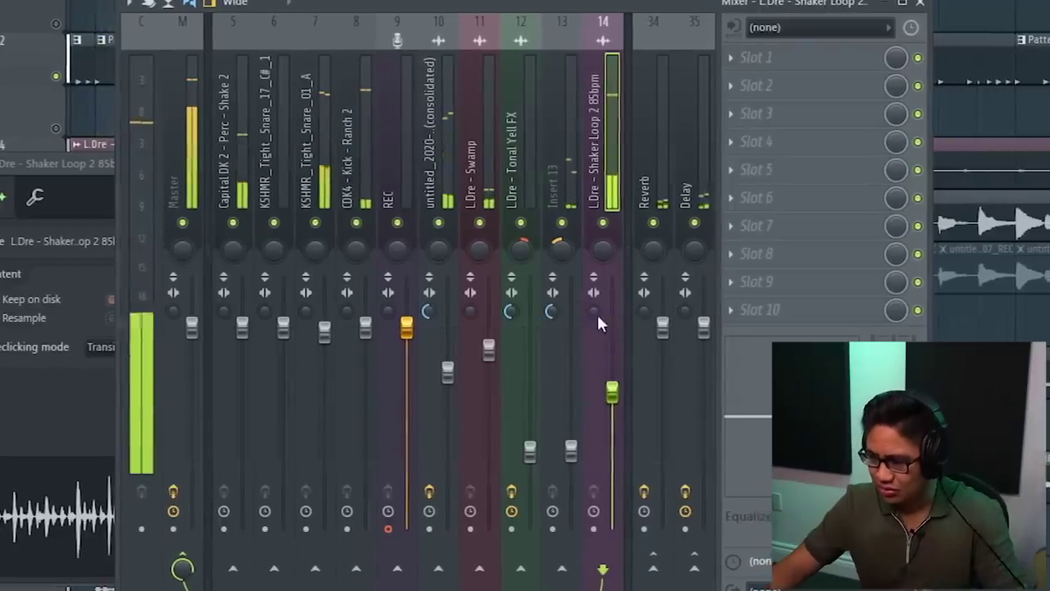
left_click_drag(607, 394, 608, 421)
left_click(646, 569)
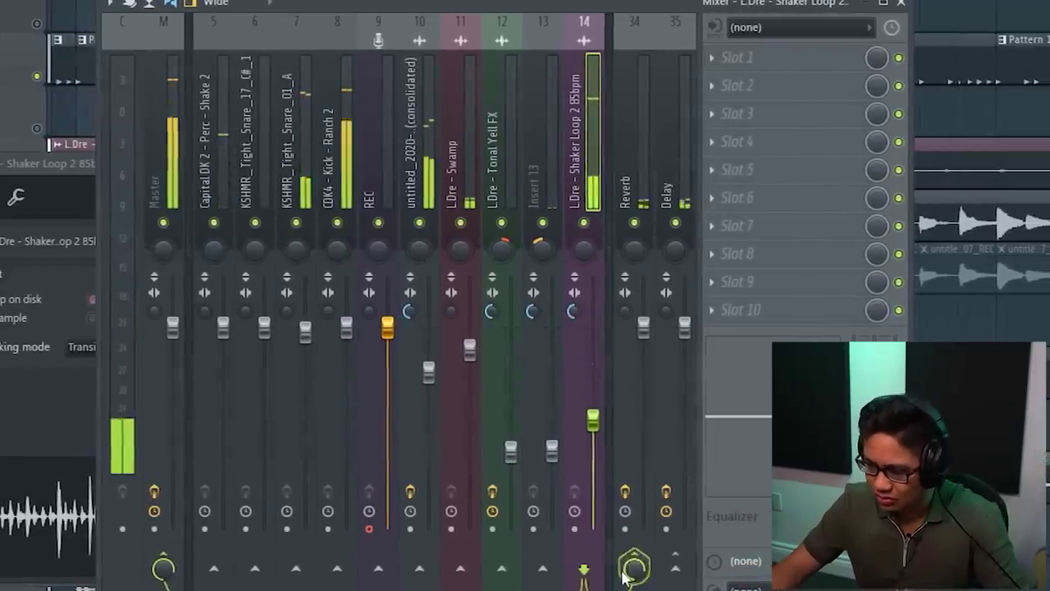
left_click_drag(647, 570, 646, 586)
Step: Lower the time-stretching pitch of L.Dre - Shaker Loop 2 and listen to it in the song
left_click(39, 423)
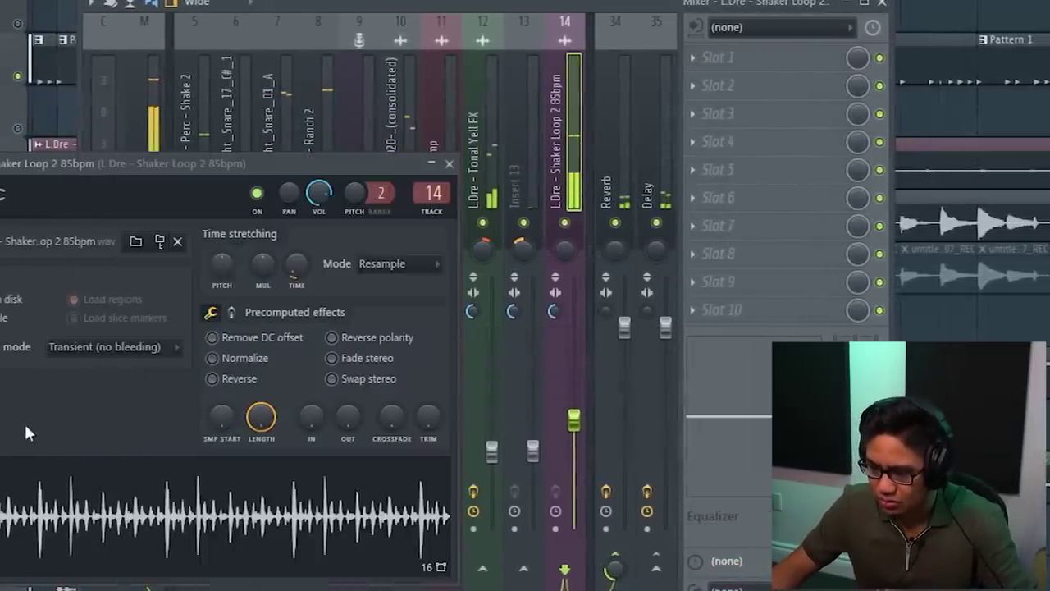
left_click_drag(215, 264, 215, 287)
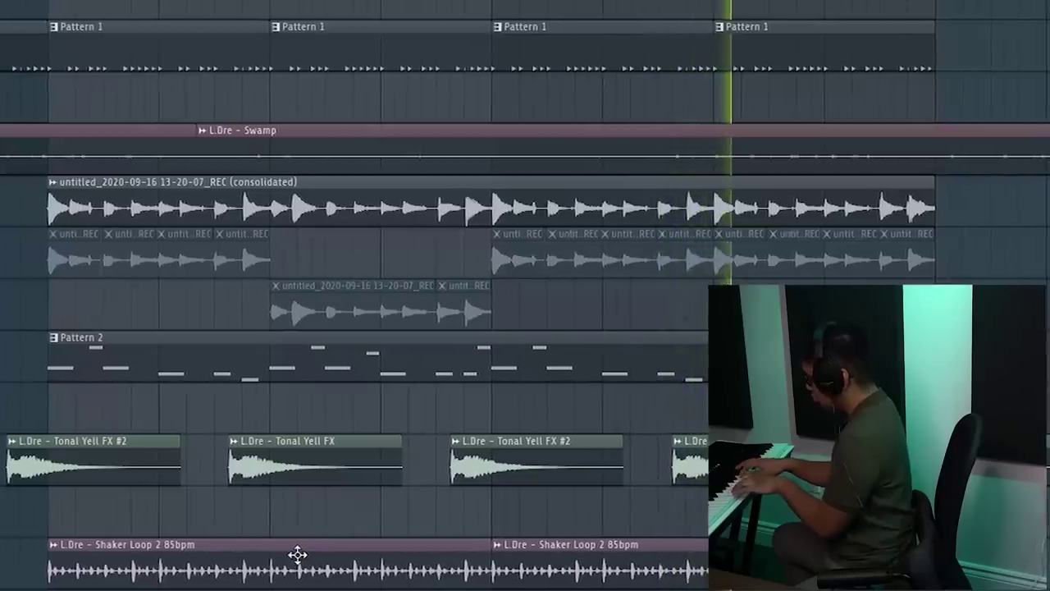
key("space")
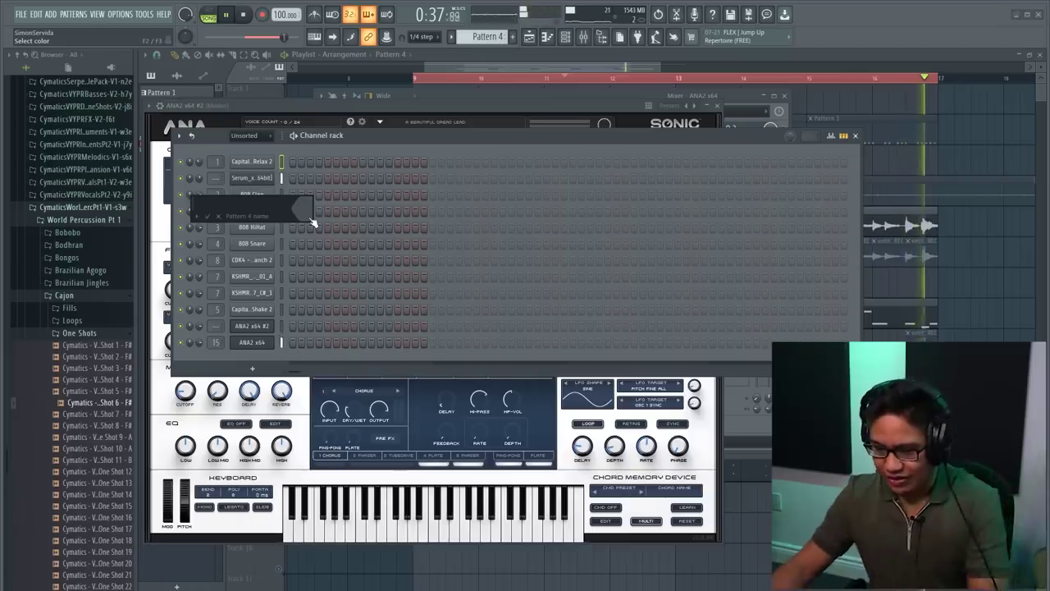
Step: Open the insert options for adding a new channel next to ANA2 x64 #2 in the channel rack
right_click(267, 326)
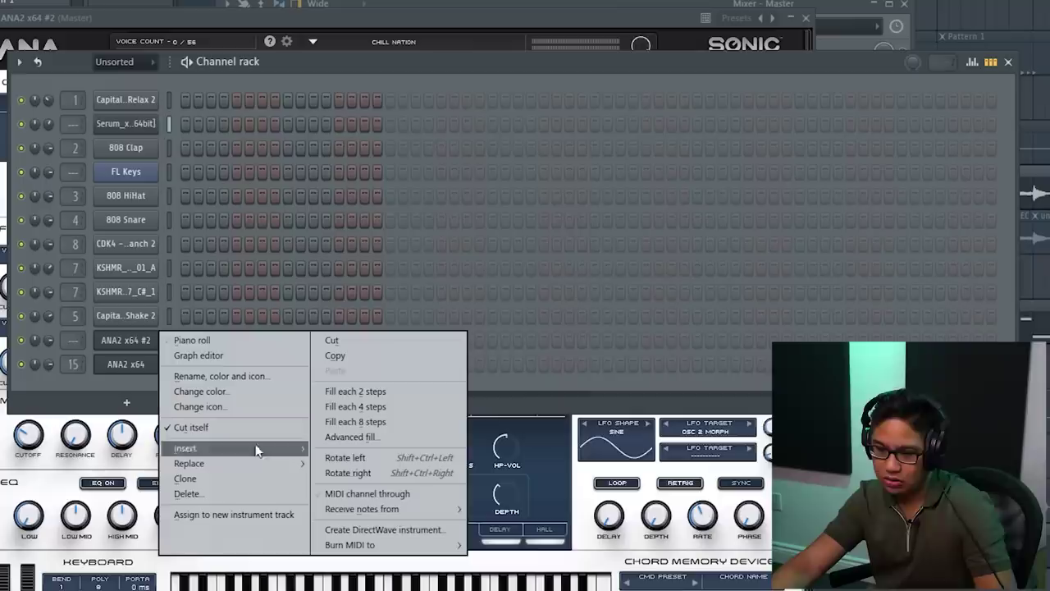
mouse_move(244, 444)
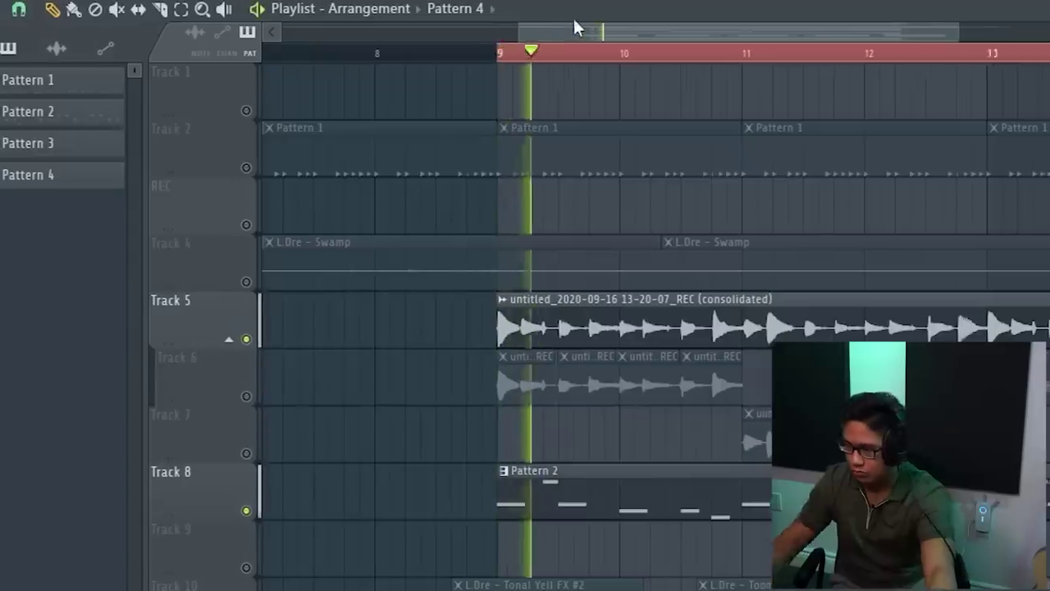
Step: Play the soloed guitar and Pattern 2 section from bar 9 and lower the project tempo
key("space")
key("space")
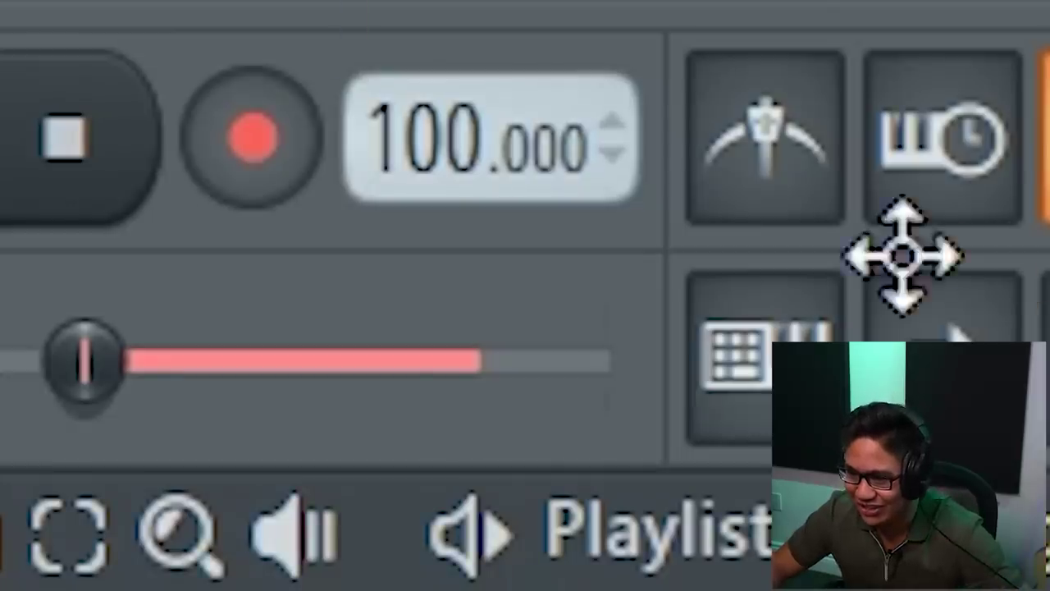
left_click_drag(476, 129, 481, 175)
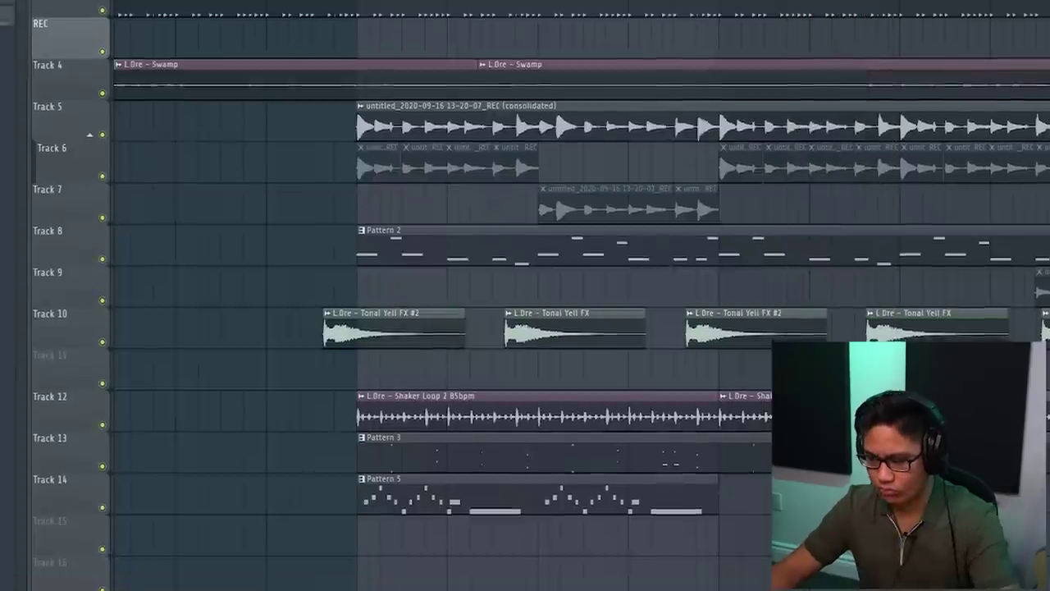
Step: Lower the volume of a track in the mixer
key("F9")
left_click_drag(624, 351, 625, 393)
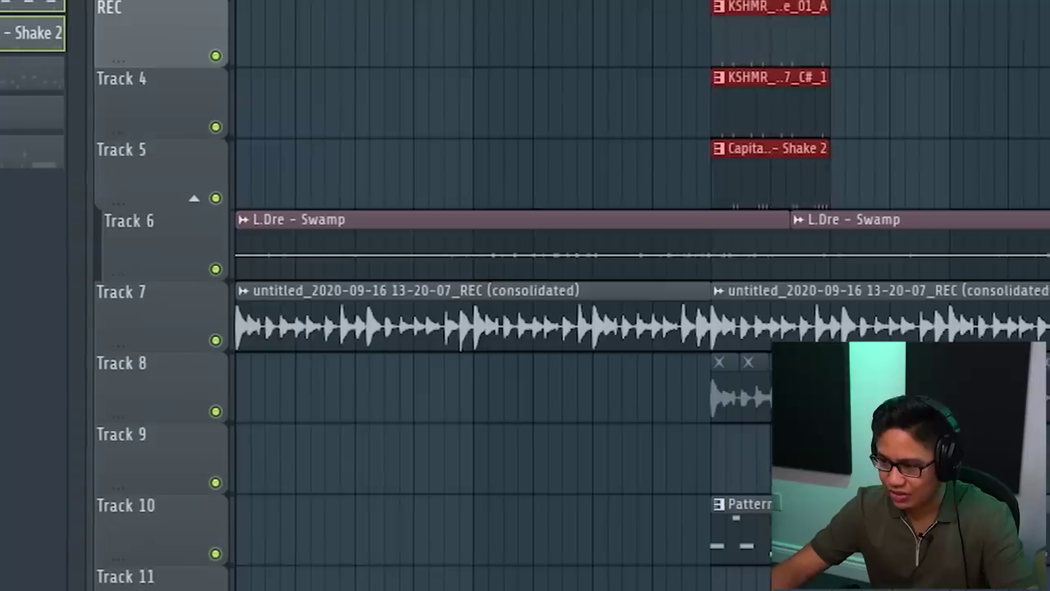
Step: Consolidate the two Pattern 8 clips in the intro into one audio clip on Track 11
key("ctrl+d")
key("space")
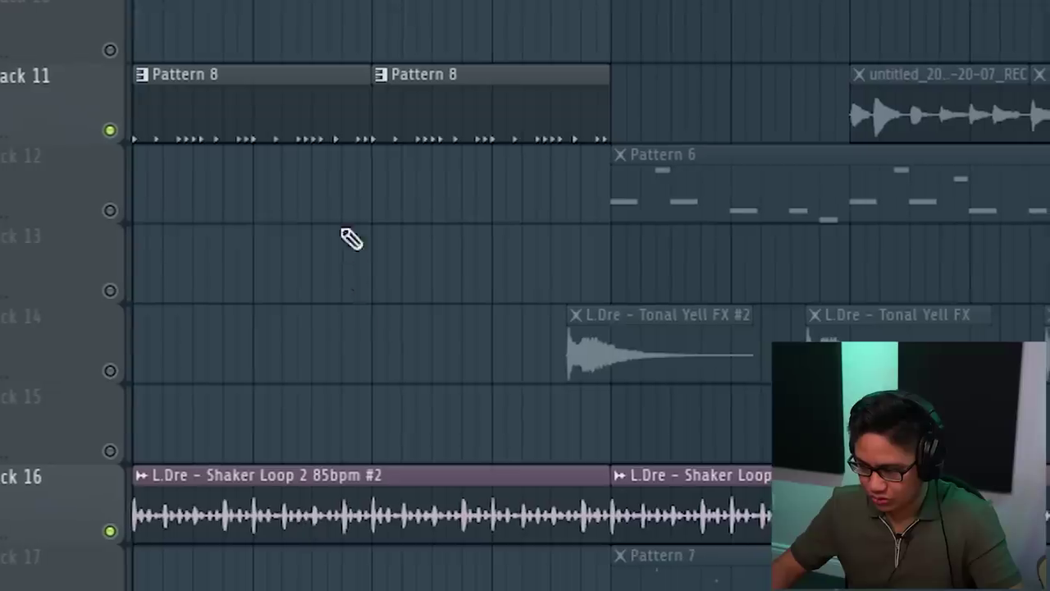
left_click_drag(497, 566, 176, 117)
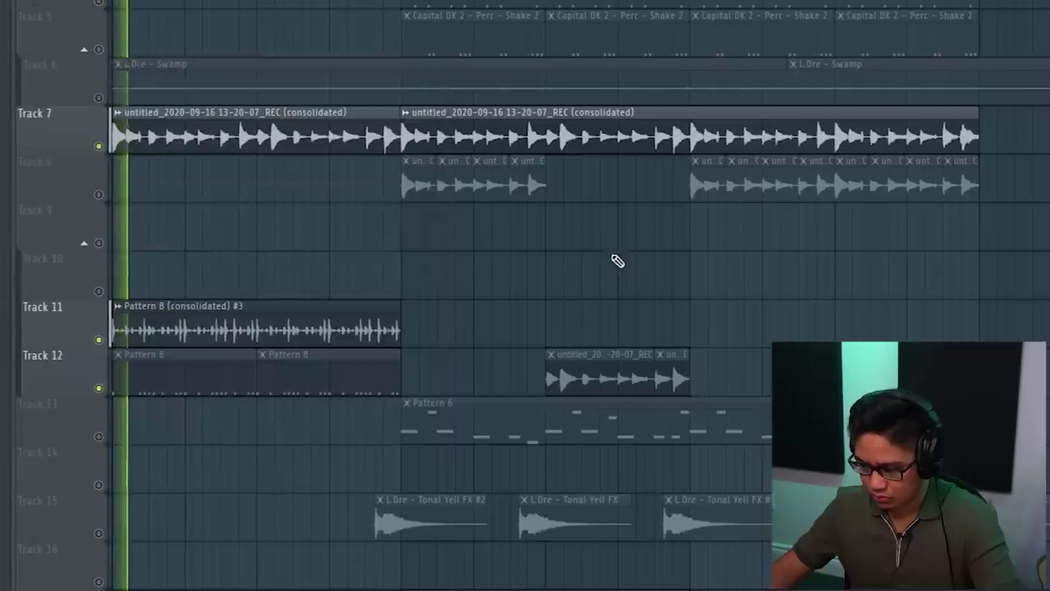
Step: Open FabFilter Pro-Q 3 on the Pattern 8 (consolidated) mixer track while the intro plays
key("F9")
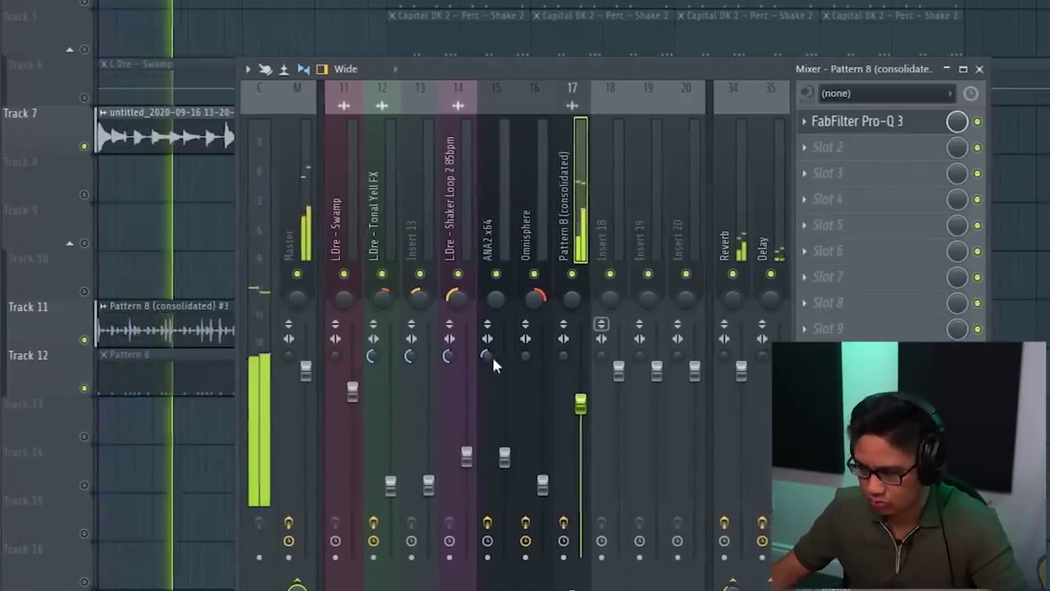
left_click(897, 122)
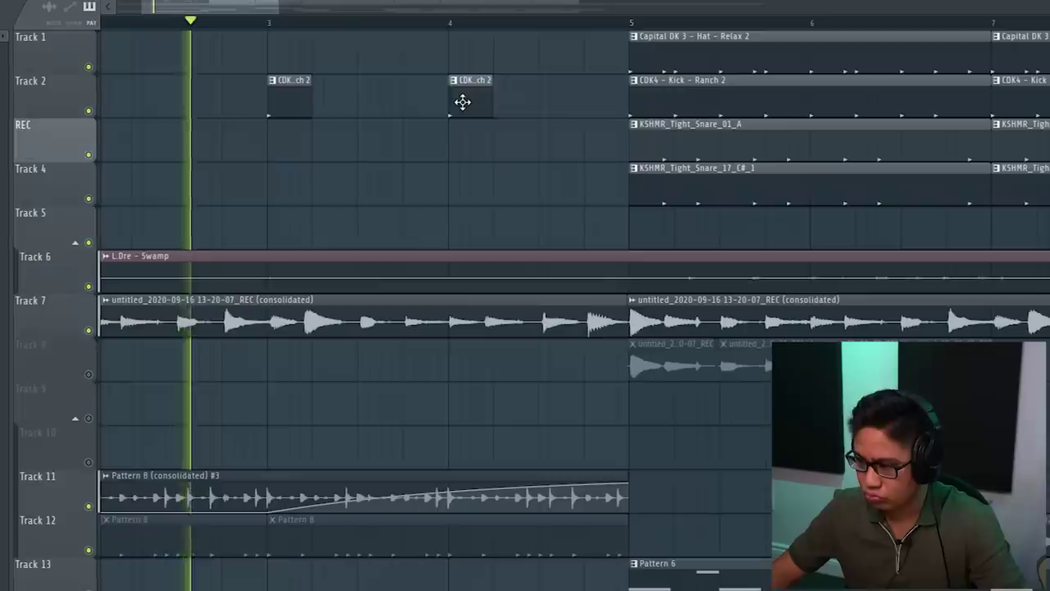
Step: Place short CDK4 - Kick - Ranch 2 clips on Track 2 across bars 3 and 4, spacing them closer together in bar 4
left_click_drag(461, 101, 337, 97)
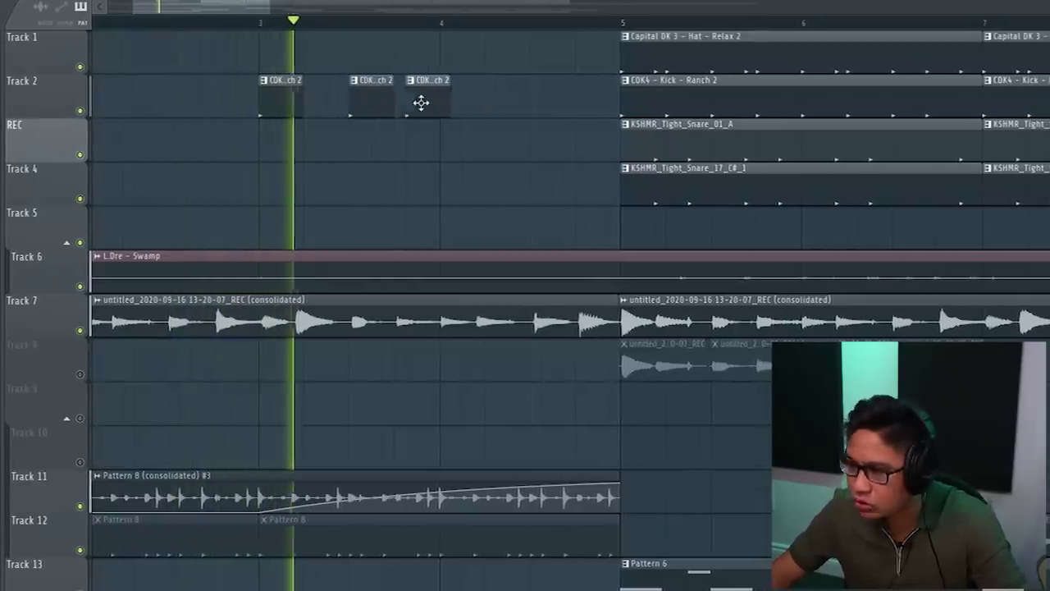
left_click_drag(420, 102, 443, 105)
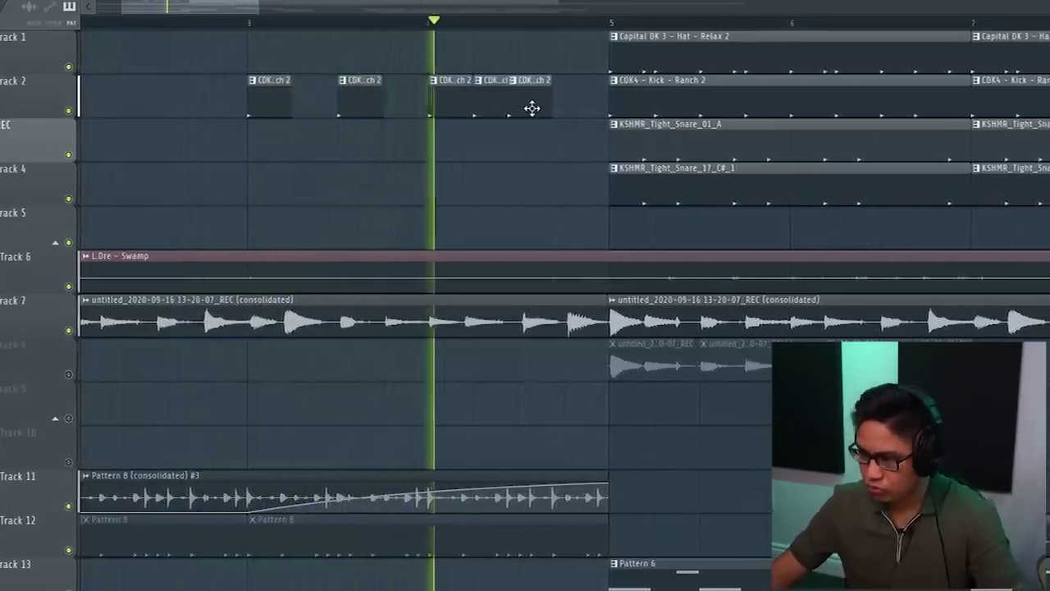
left_click(546, 103)
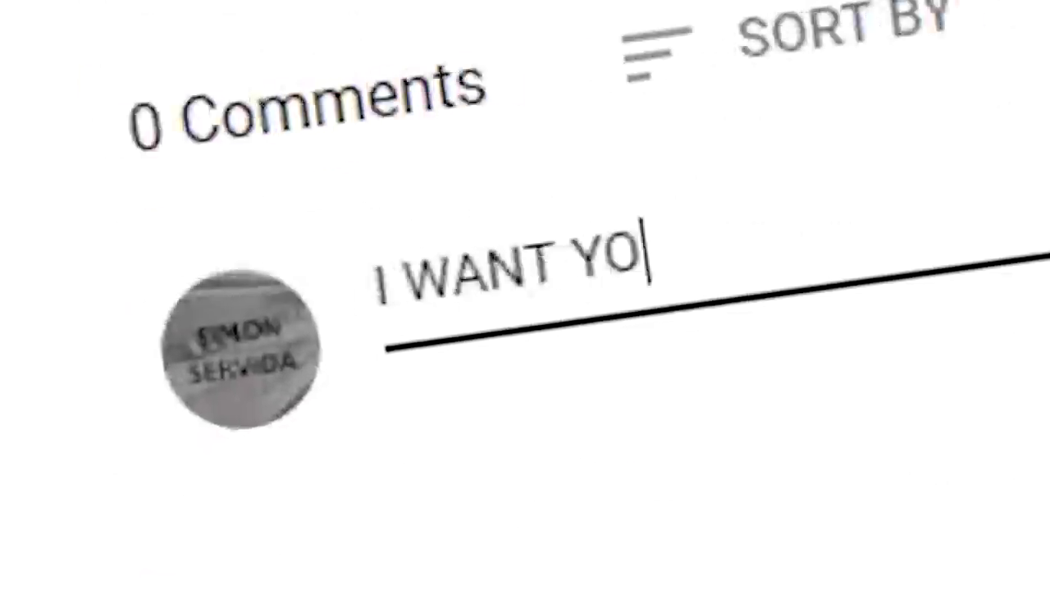
type("U BABIES!!!OASNOSAJNOSFN")
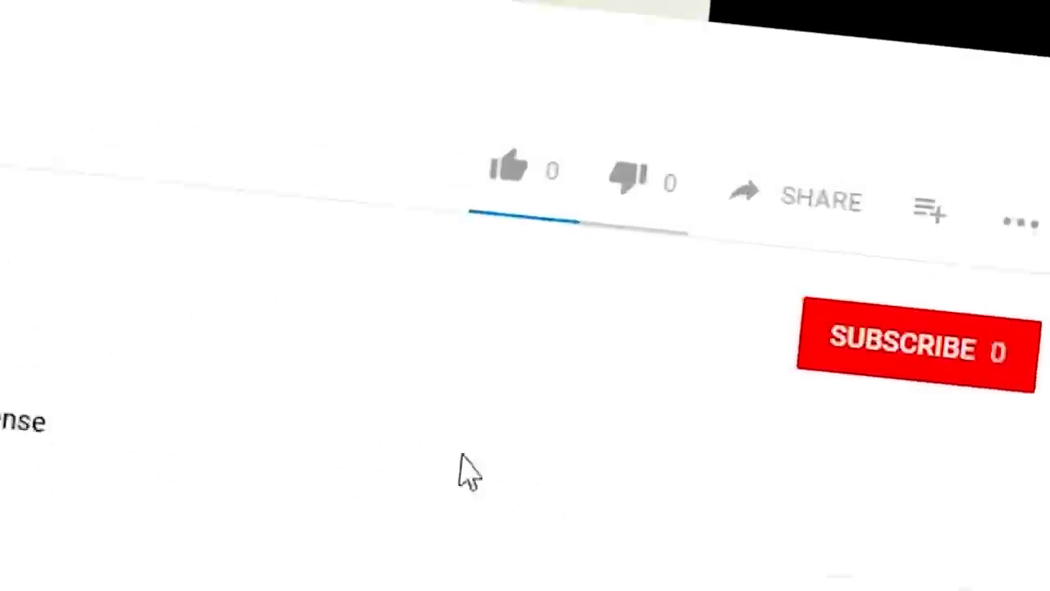
left_click(506, 167)
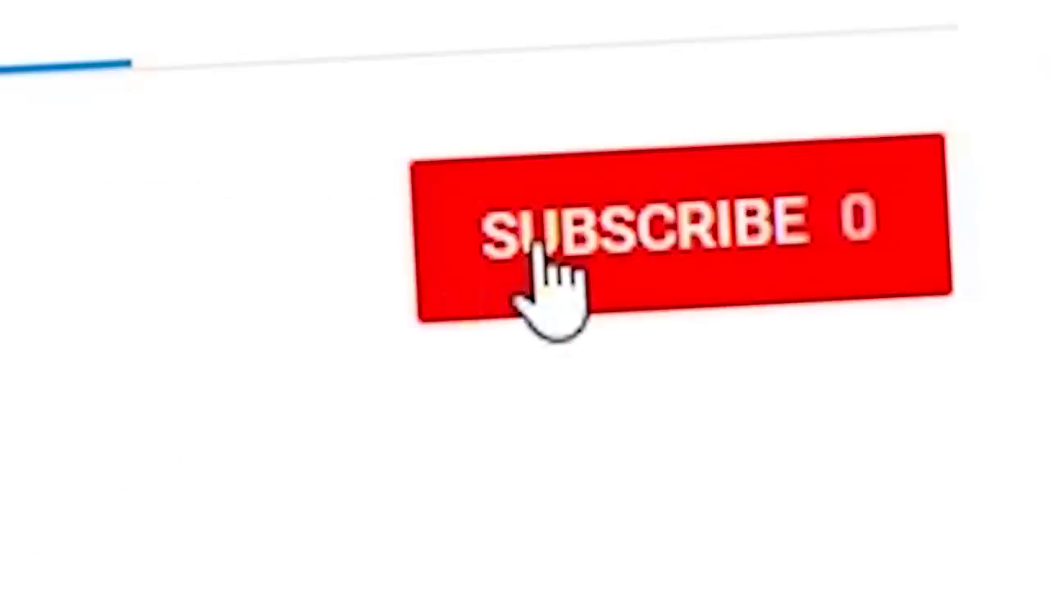
left_click(539, 246)
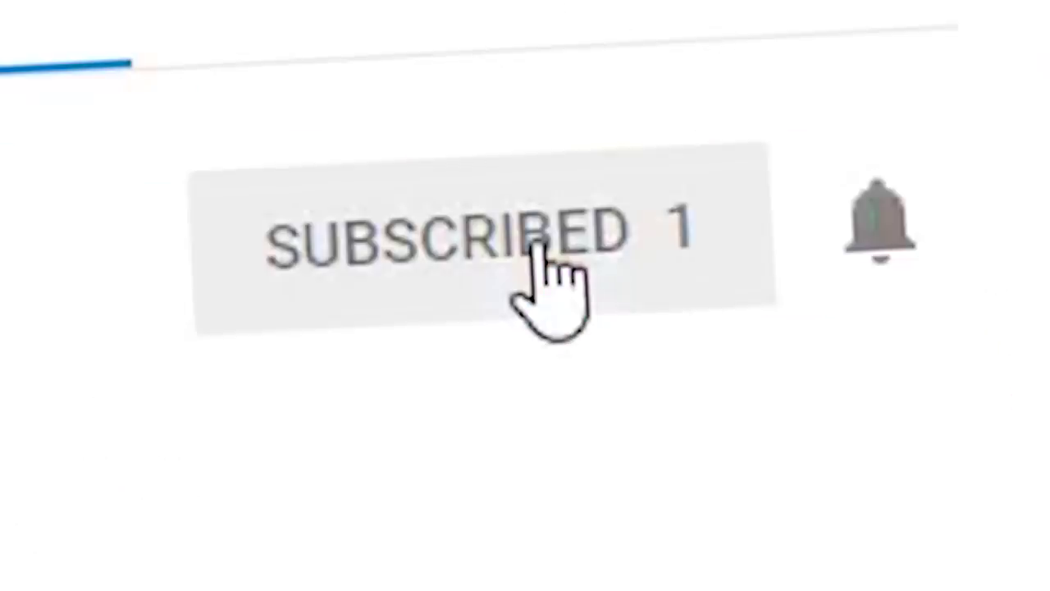